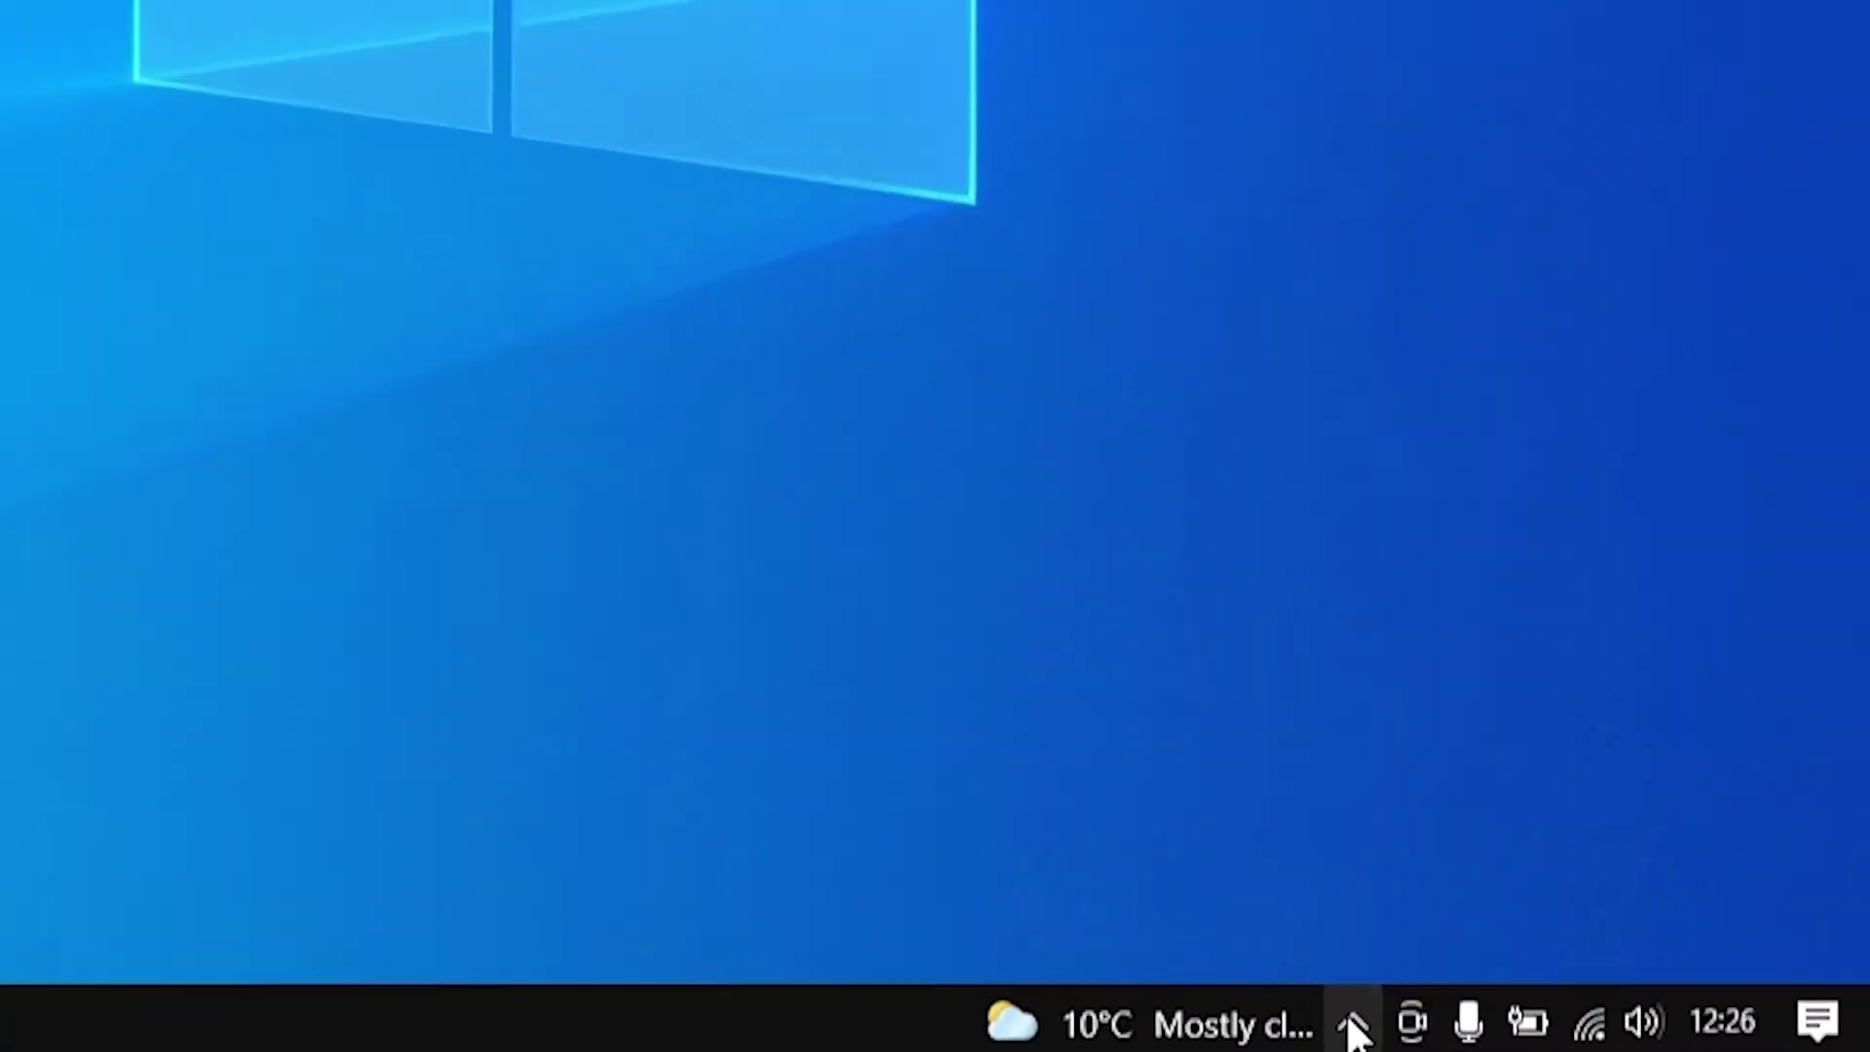
Step: Quit Google Drive through the settings menu of its system tray activity panel
click(1651, 1038)
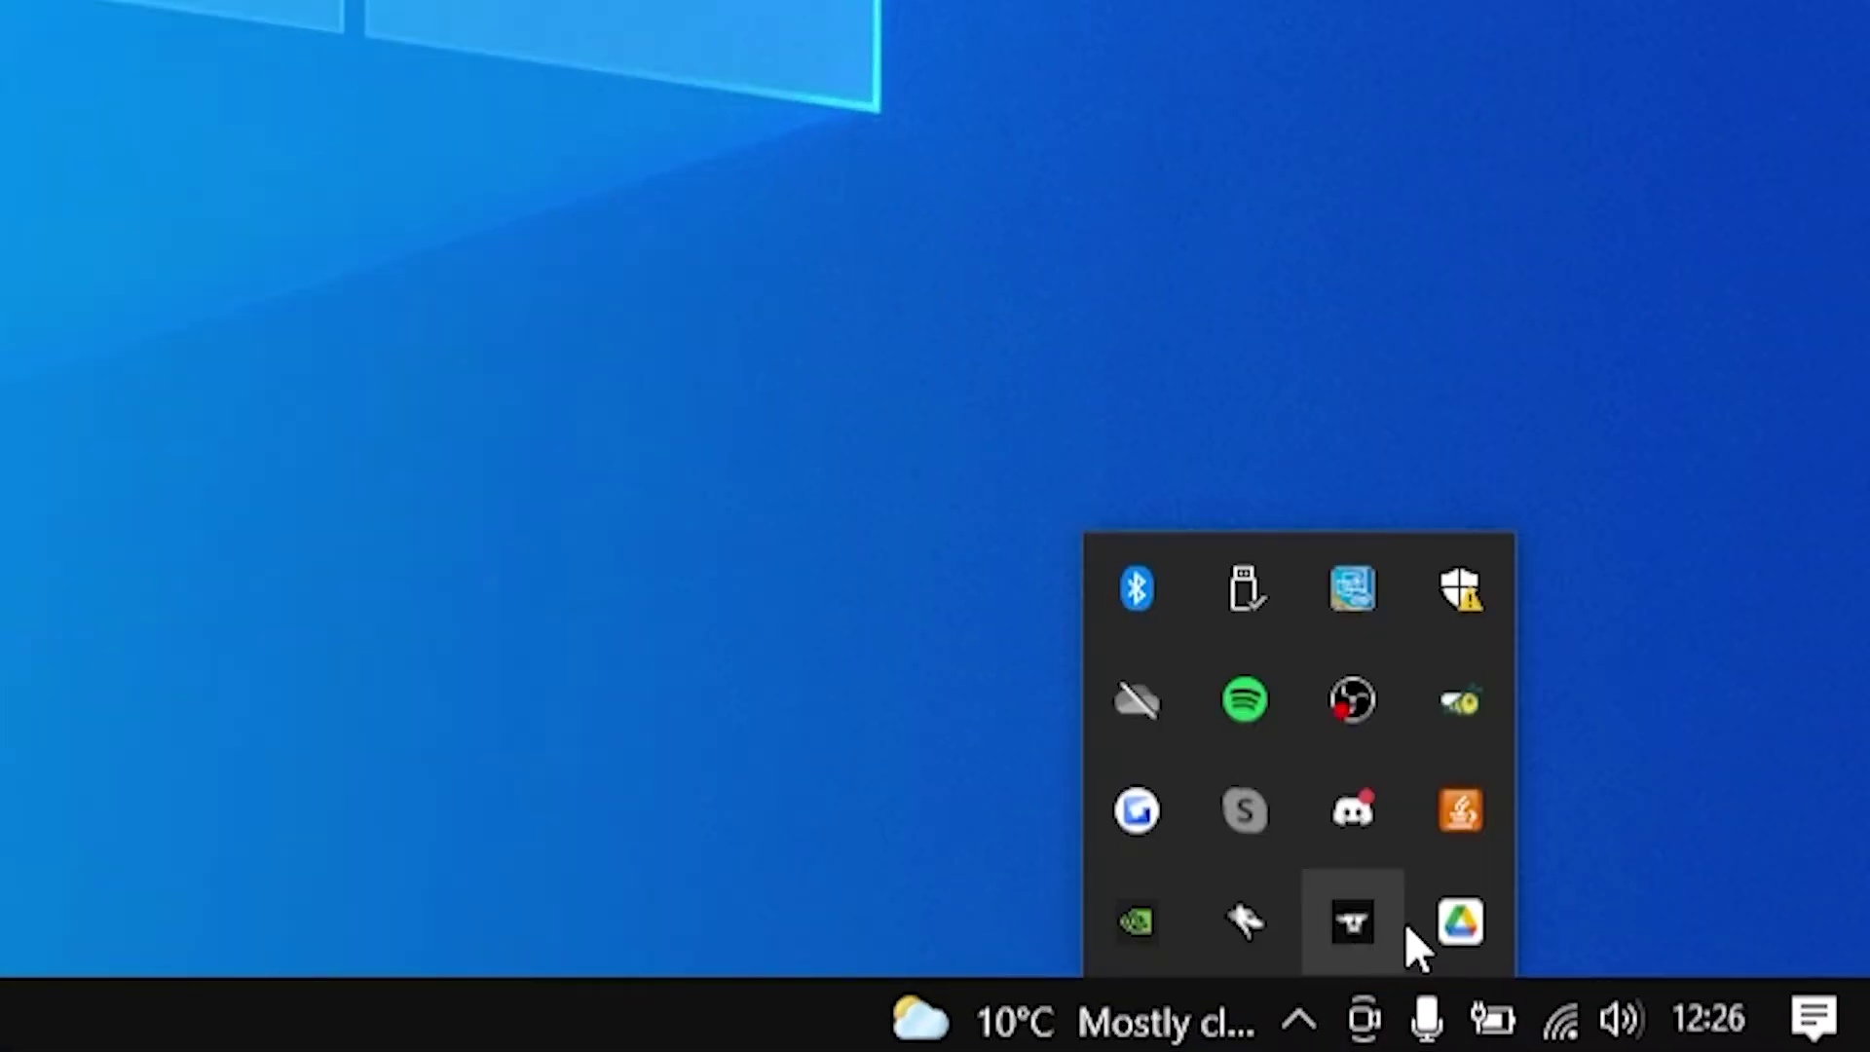
click(1463, 931)
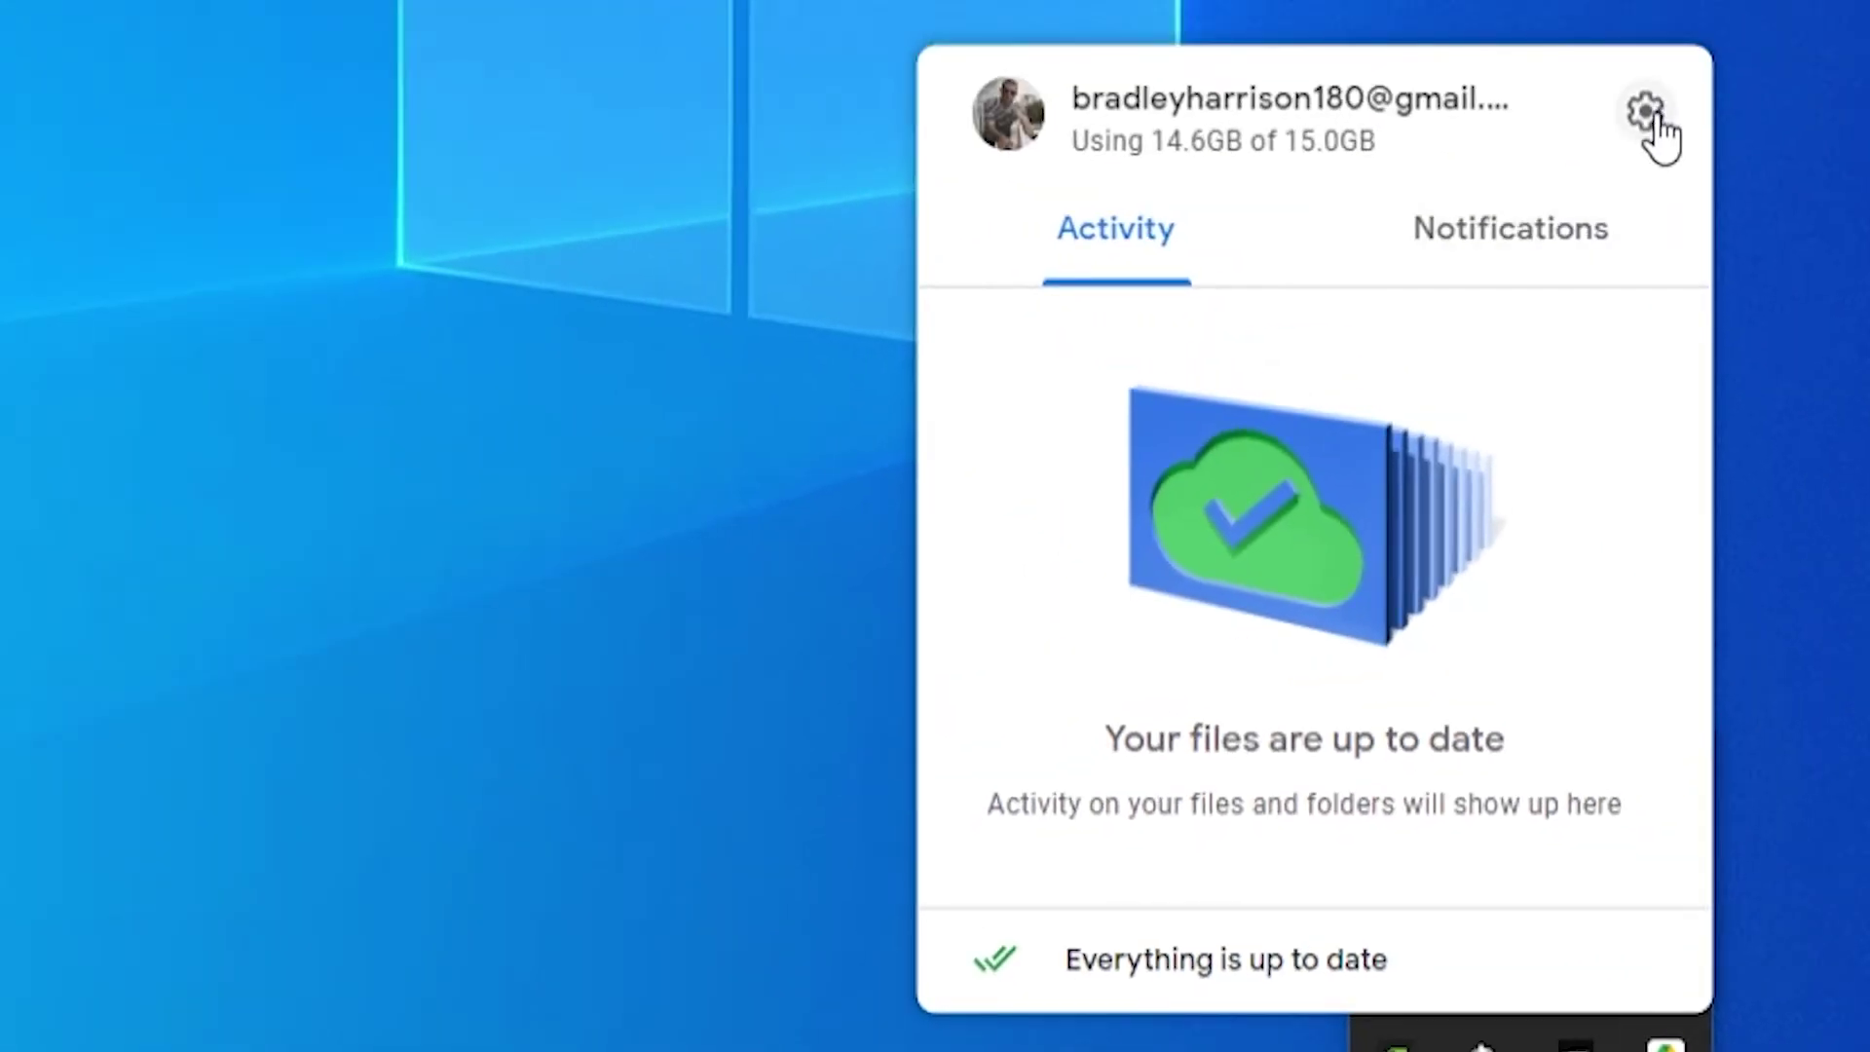
click(1646, 114)
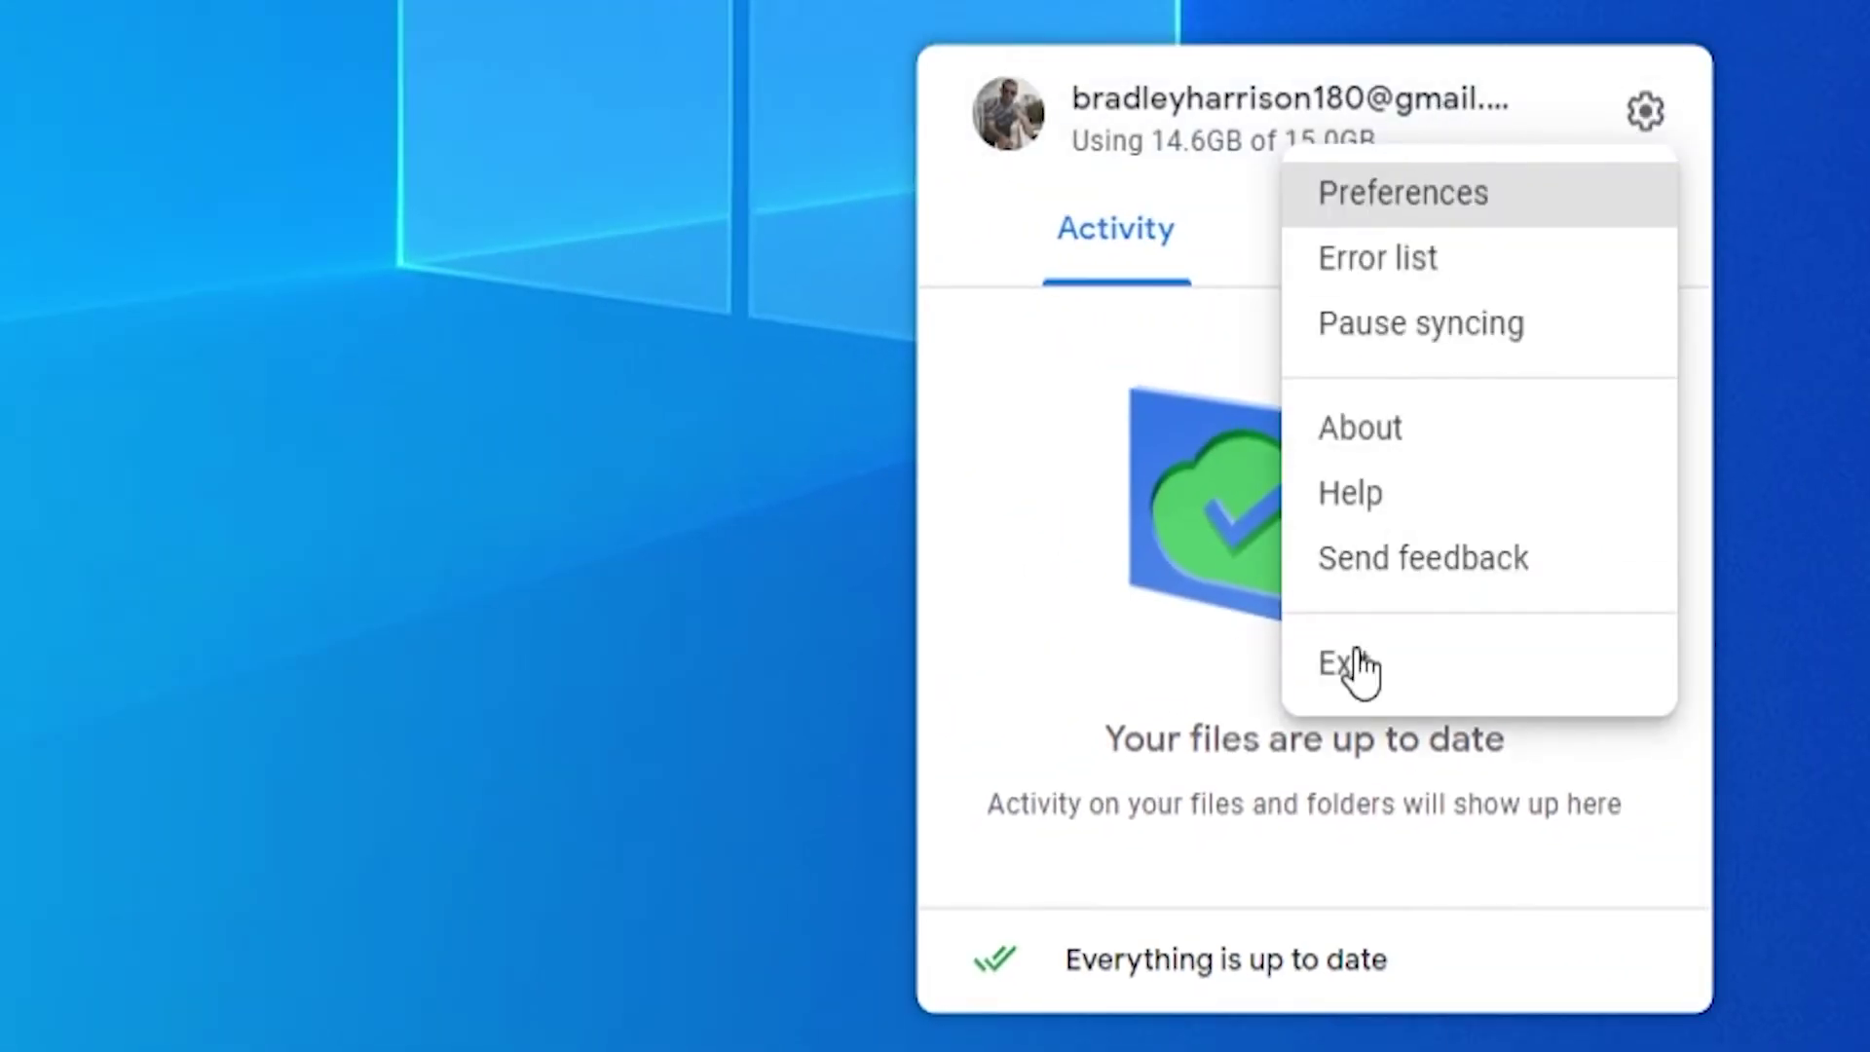
click(1352, 673)
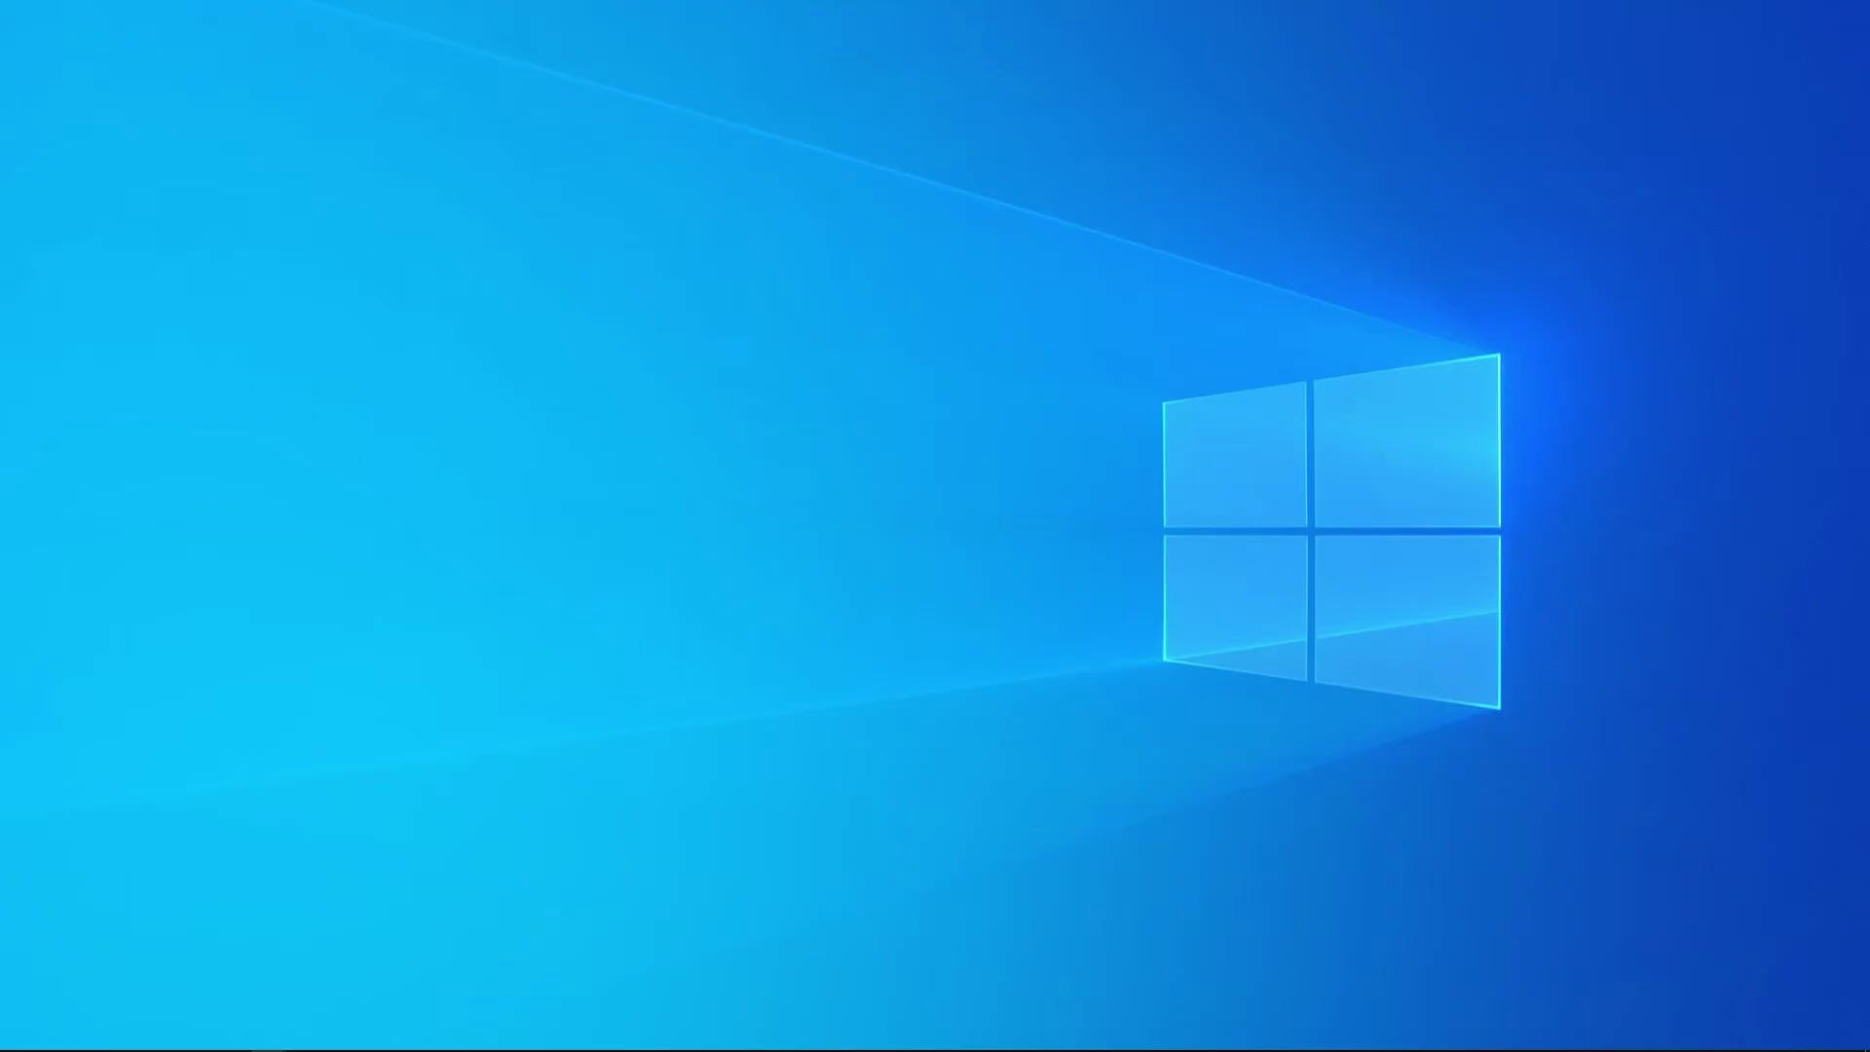
Step: Close the tray overflow and launch Control Panel by searching 'control' from Start
click(1677, 1037)
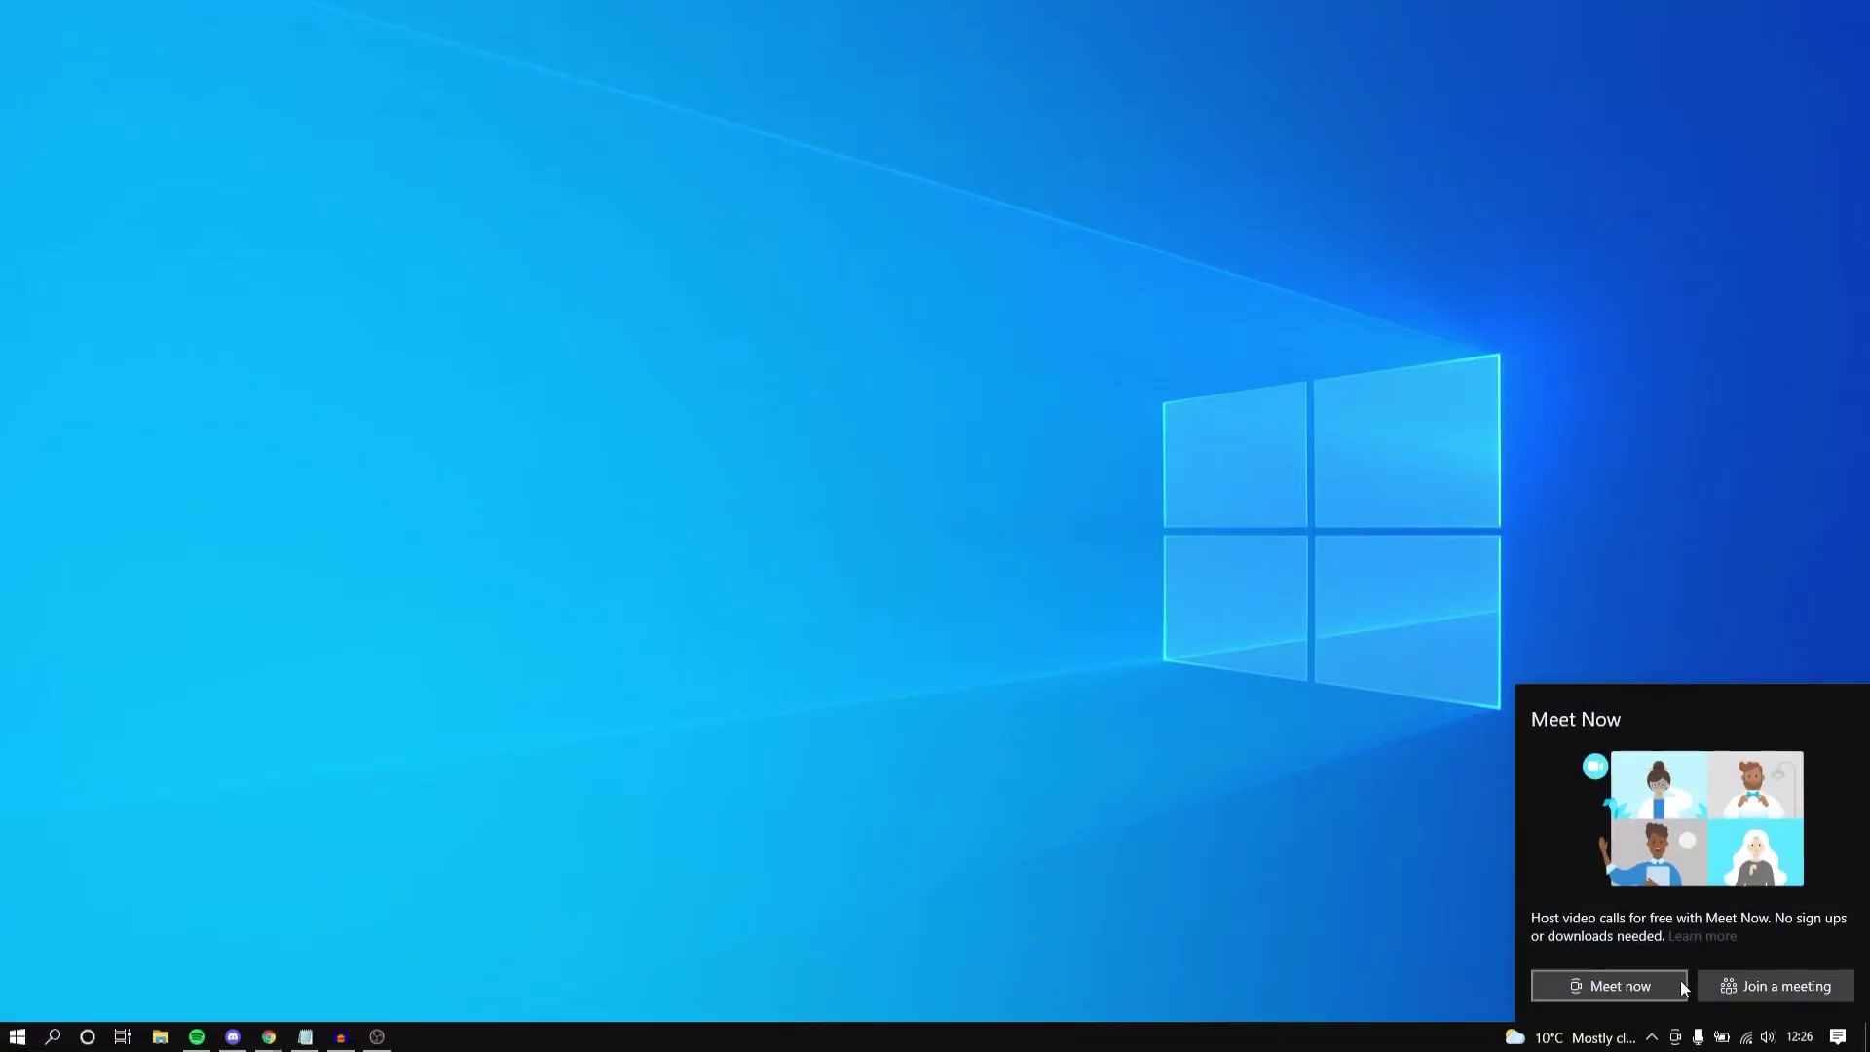
click(1652, 1037)
click(1593, 920)
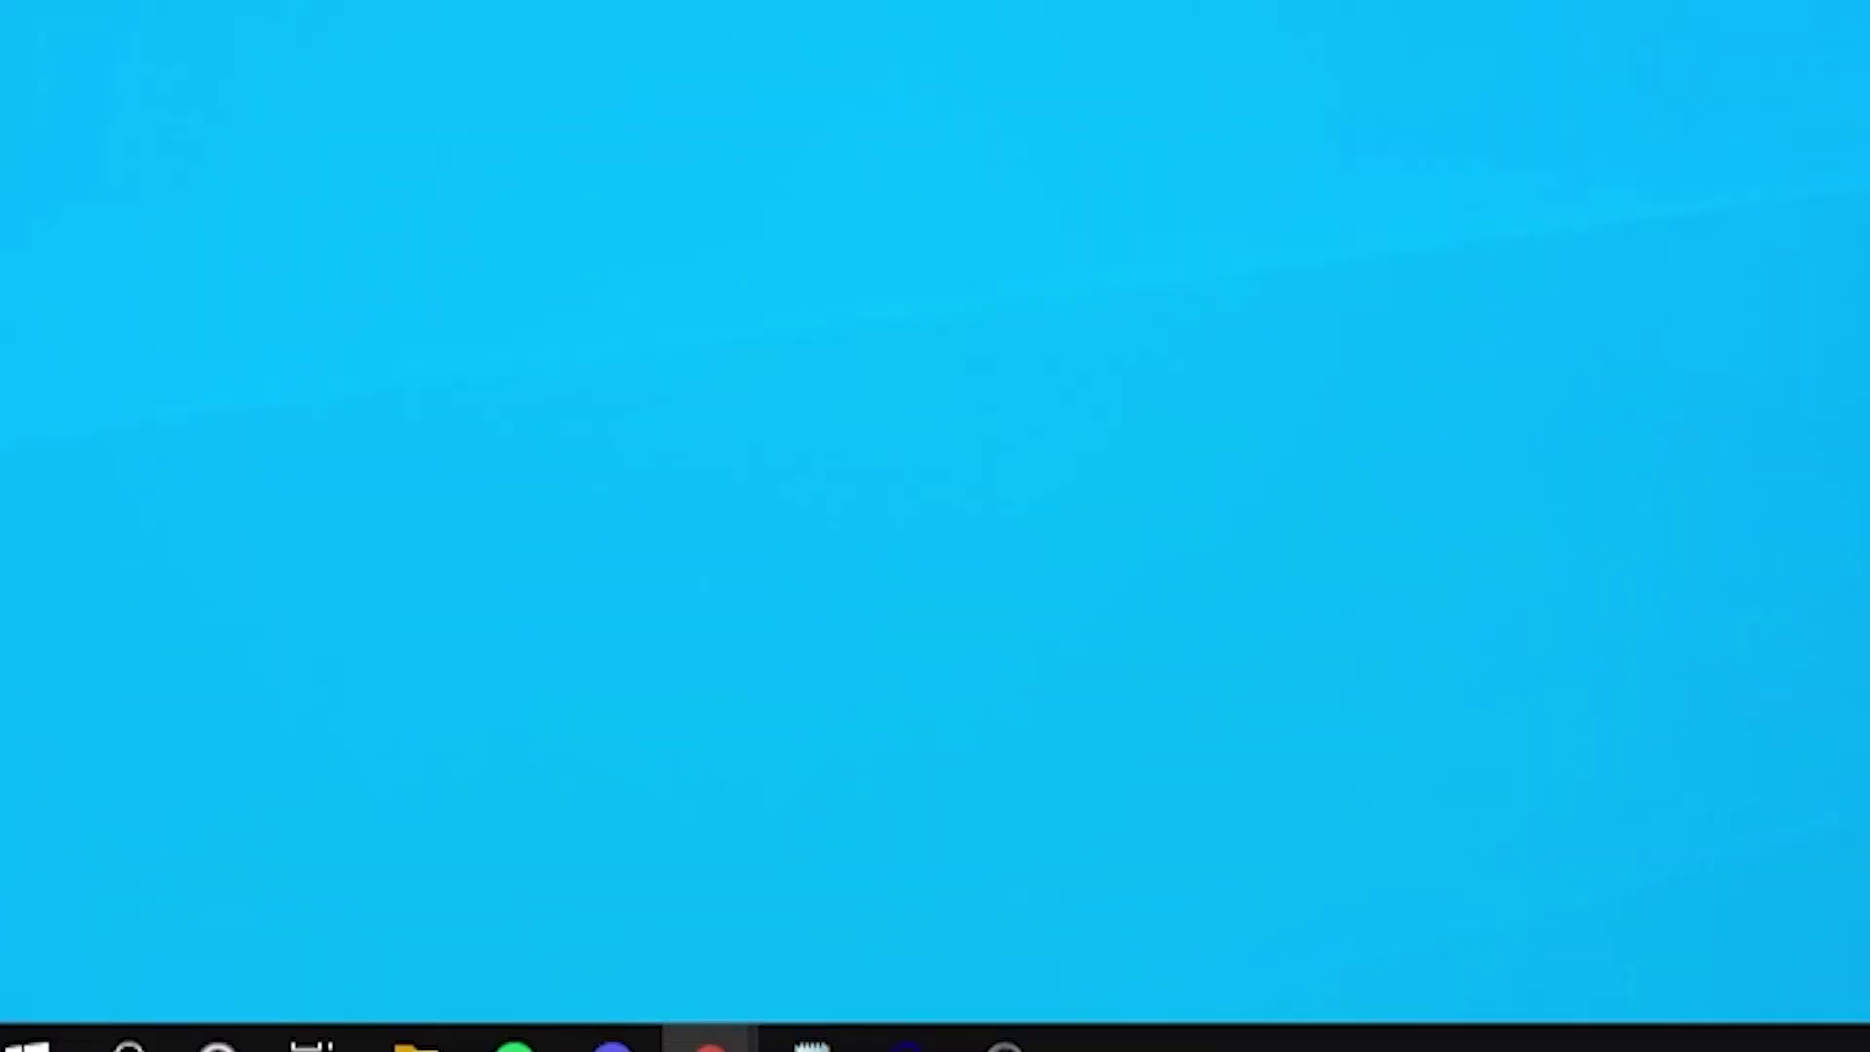
click(36, 1032)
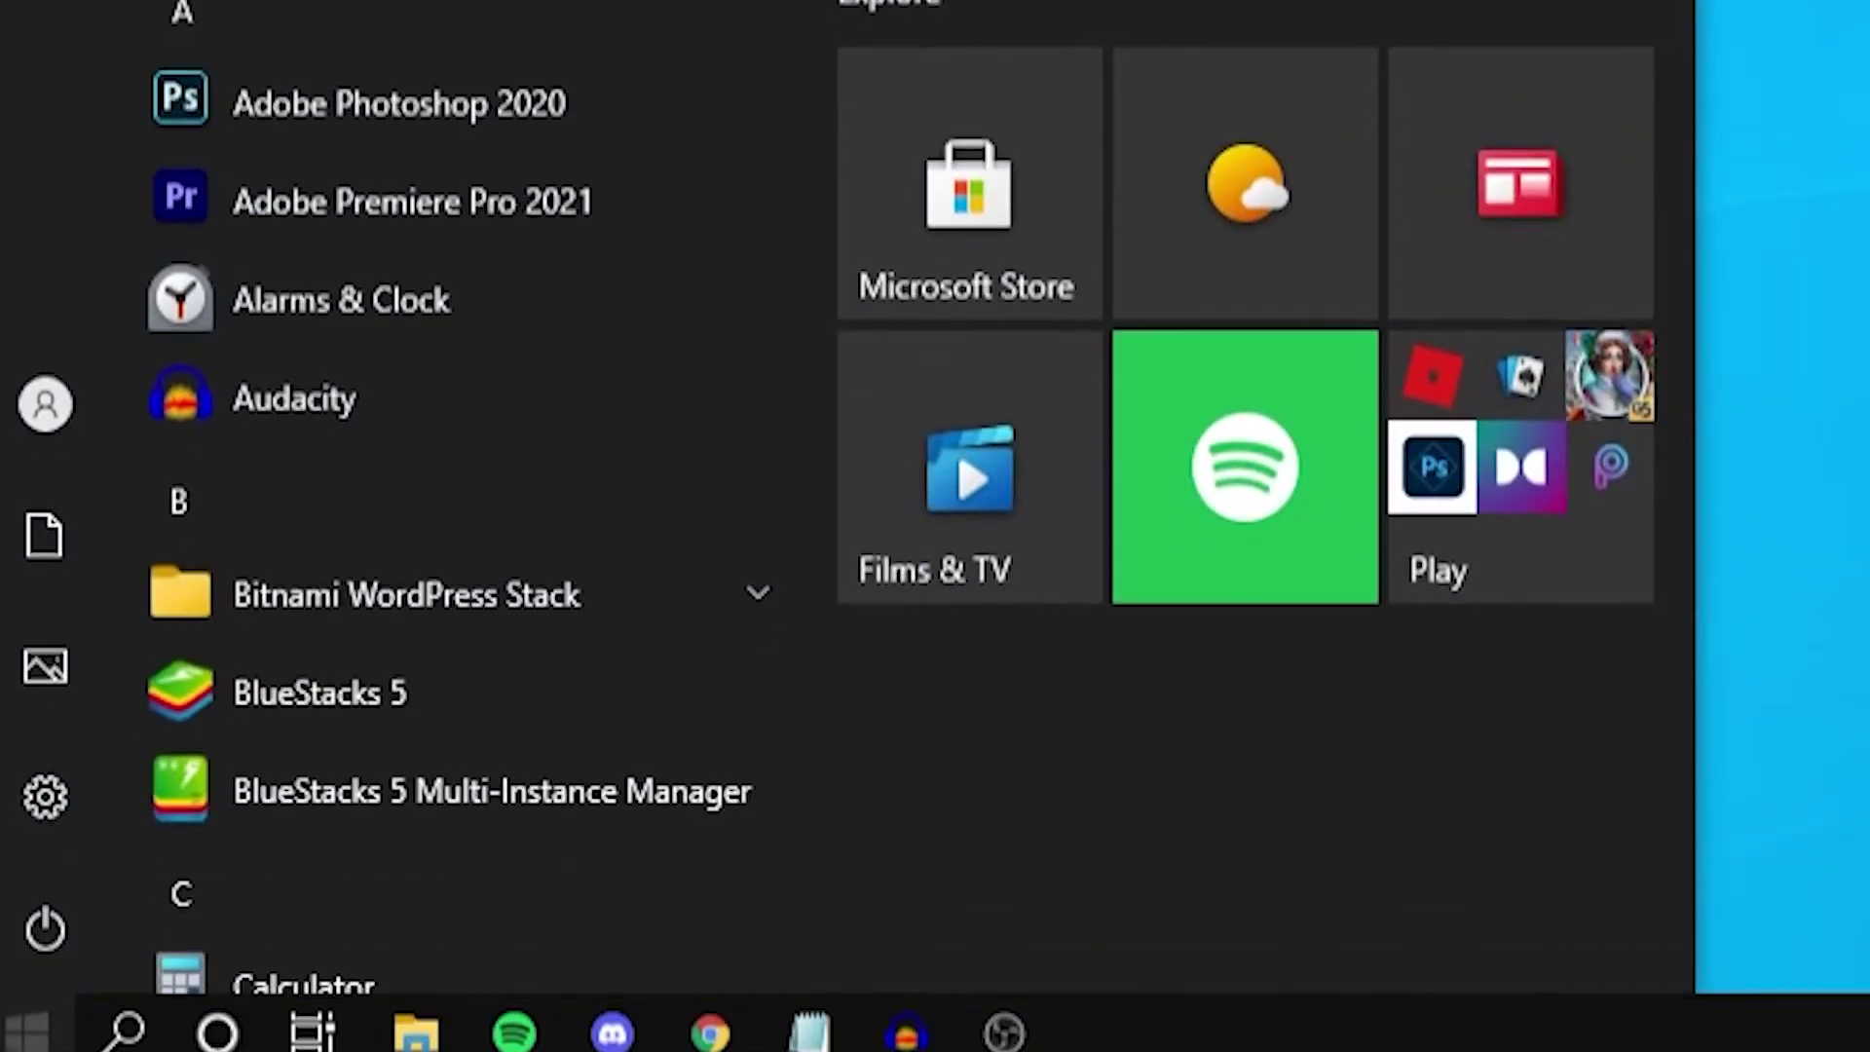
text(control)
key(Return)
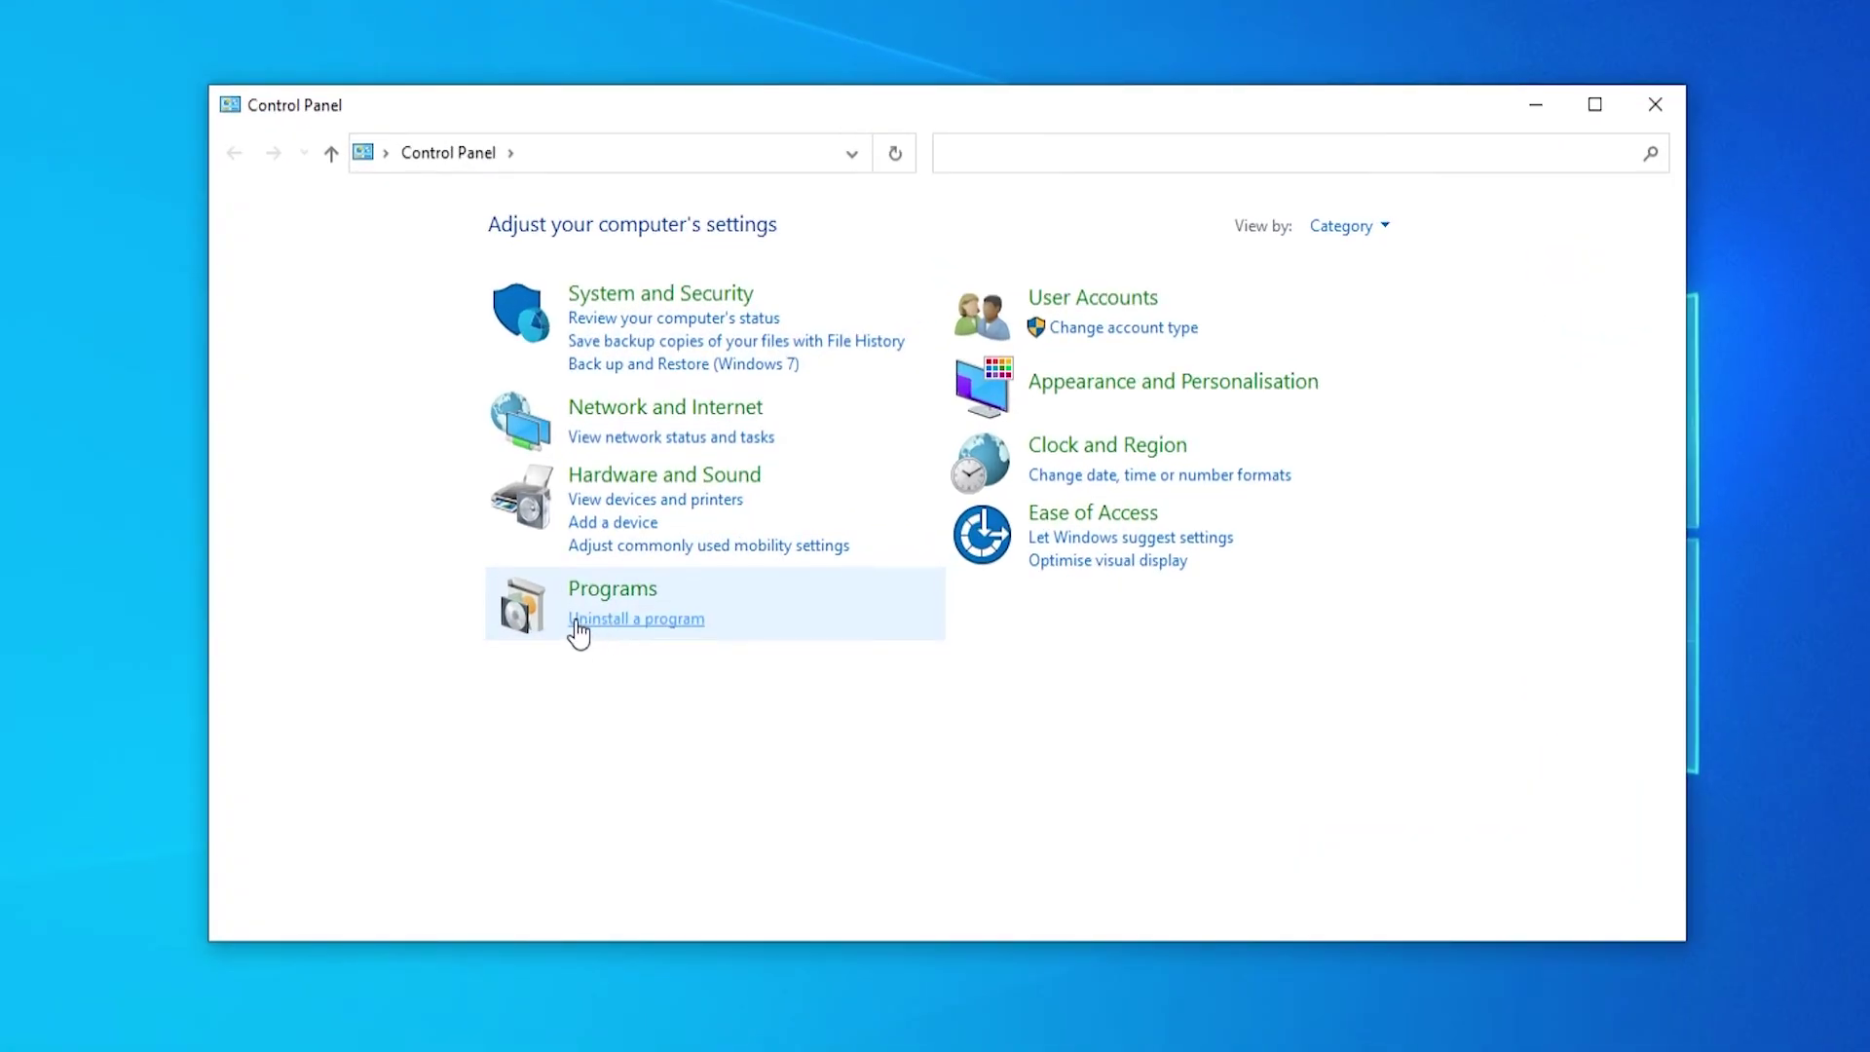
Step: Uninstall Google Drive from Programs and Features, confirm, and close the finished message
click(613, 619)
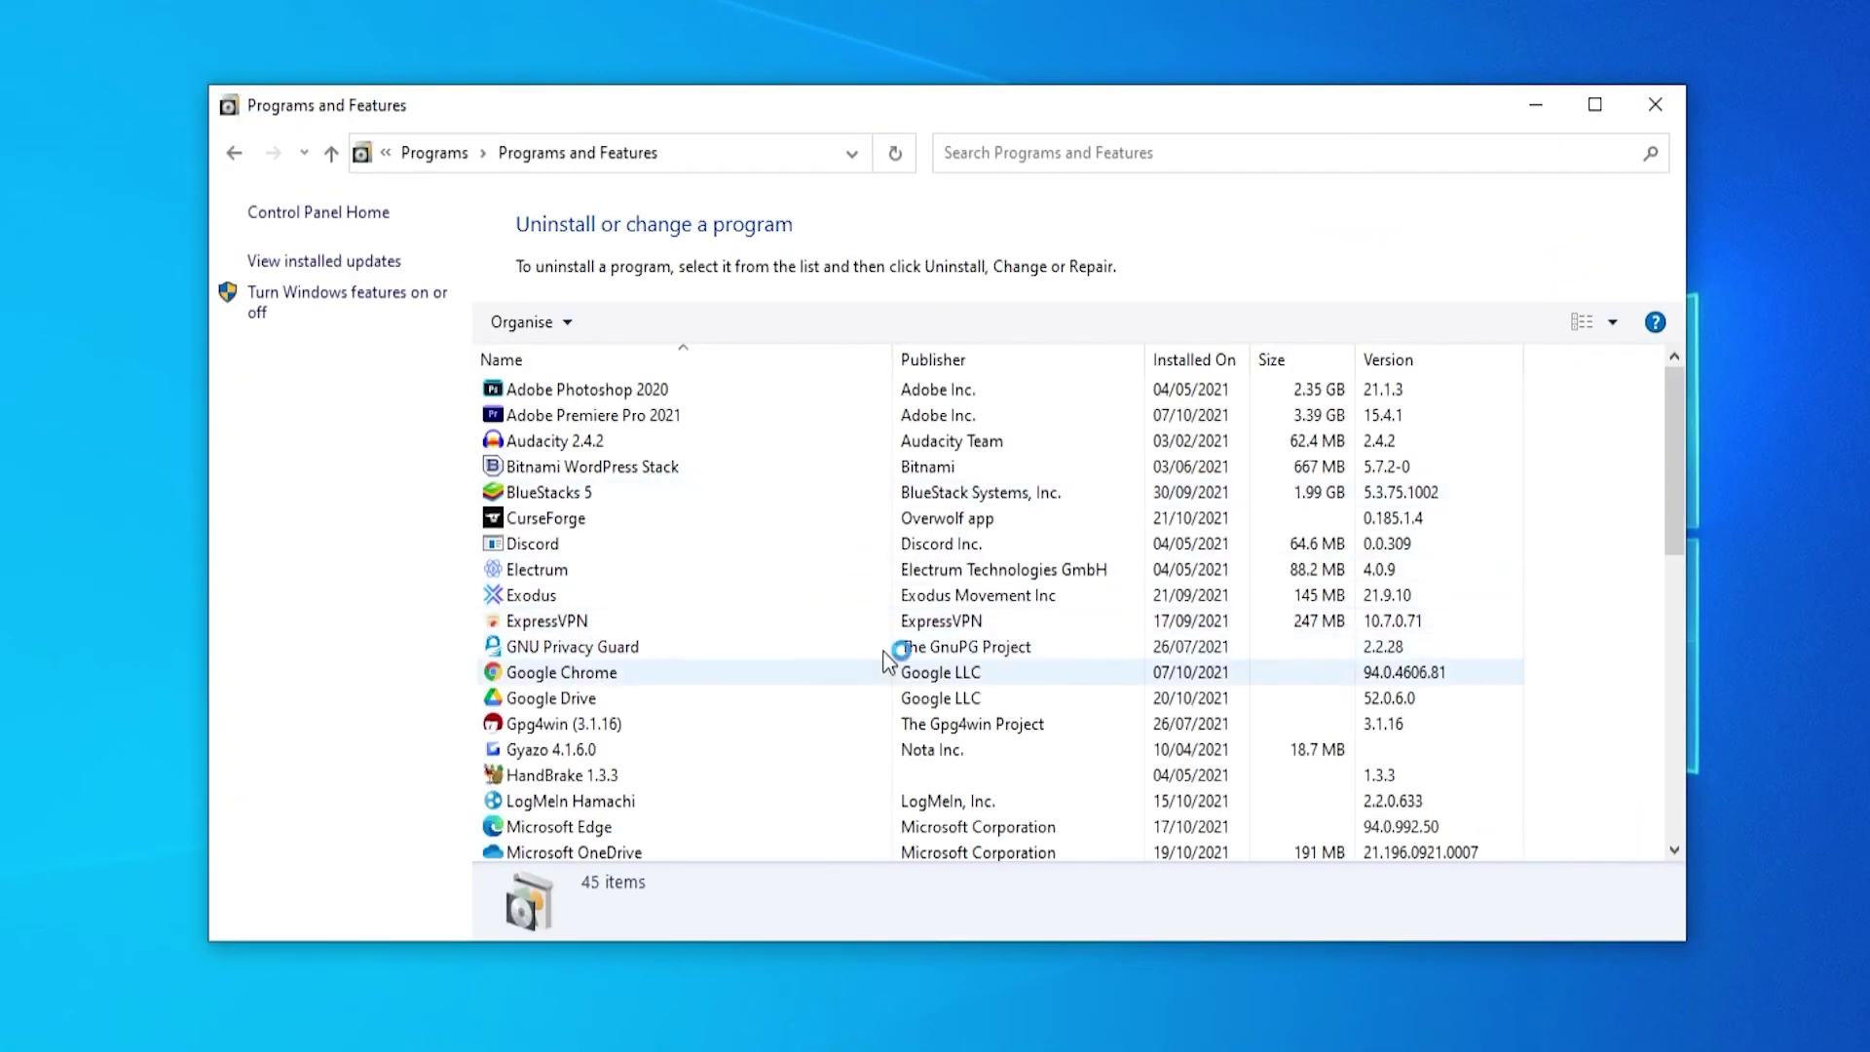
click(570, 701)
scroll(571, 704, down, 1)
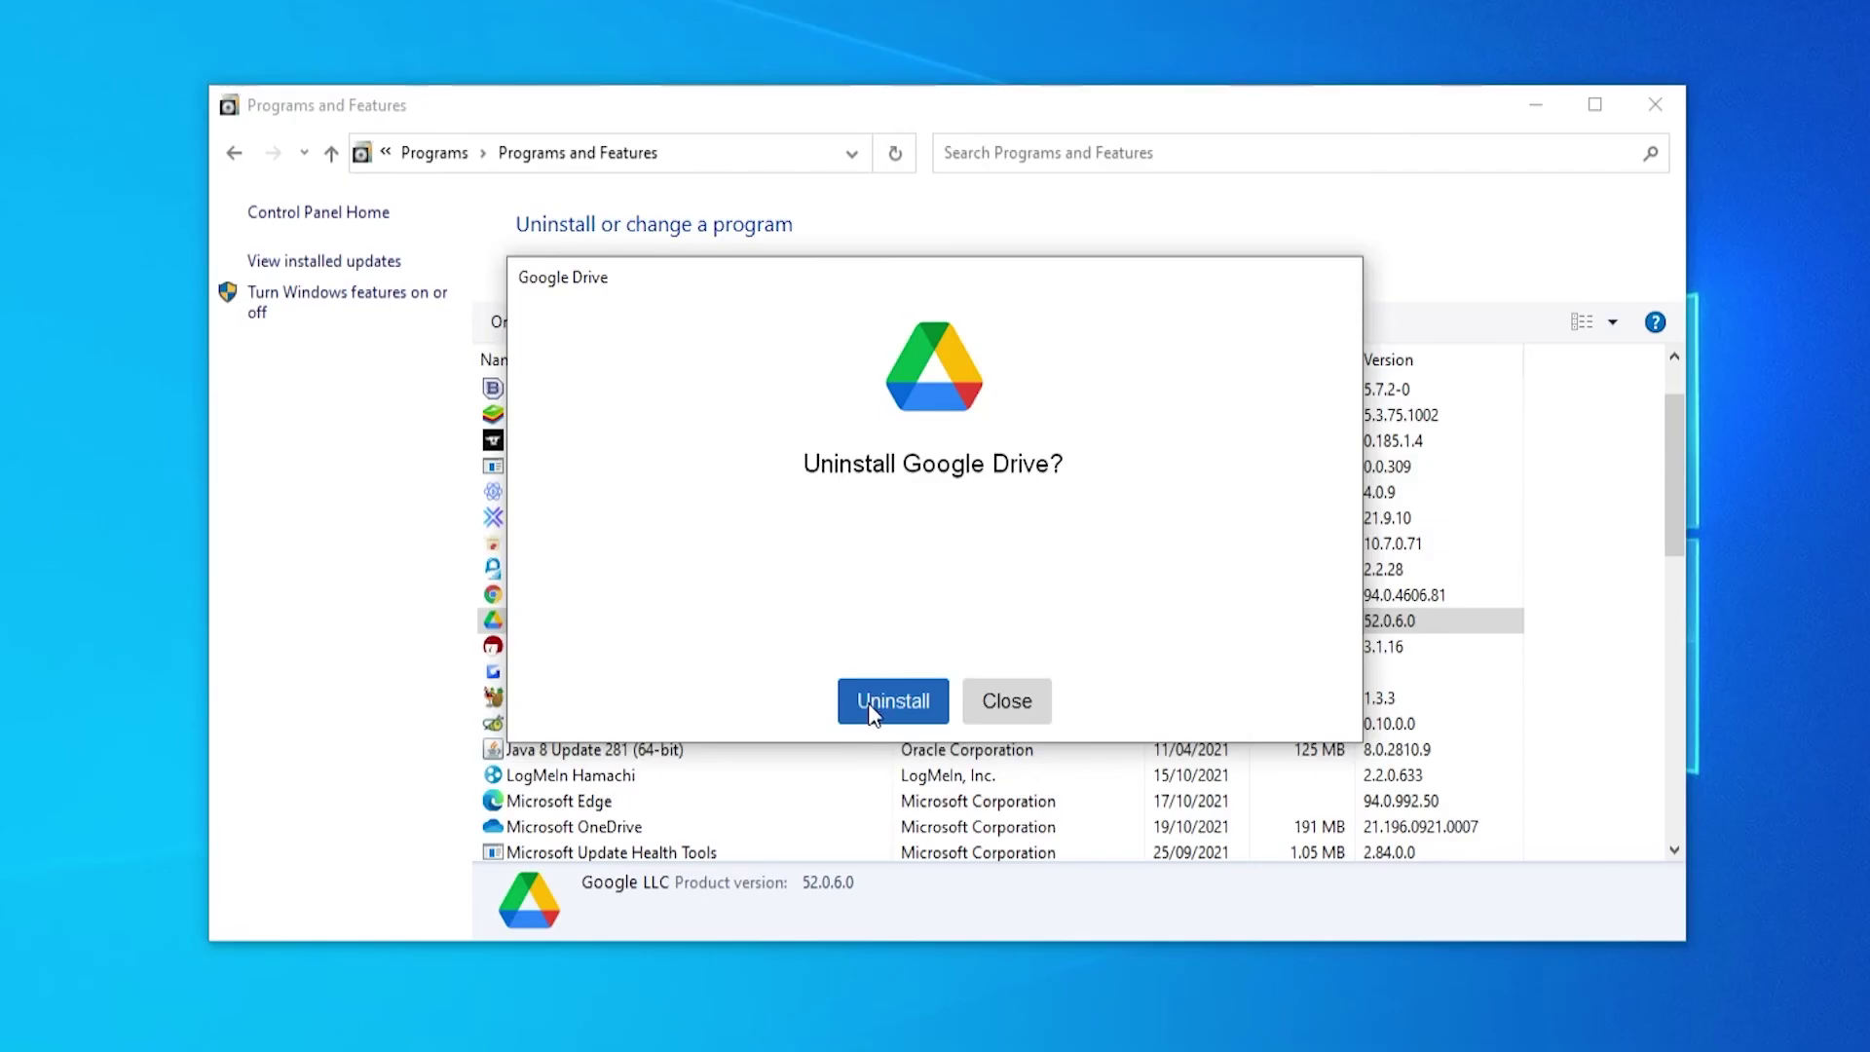
click(873, 714)
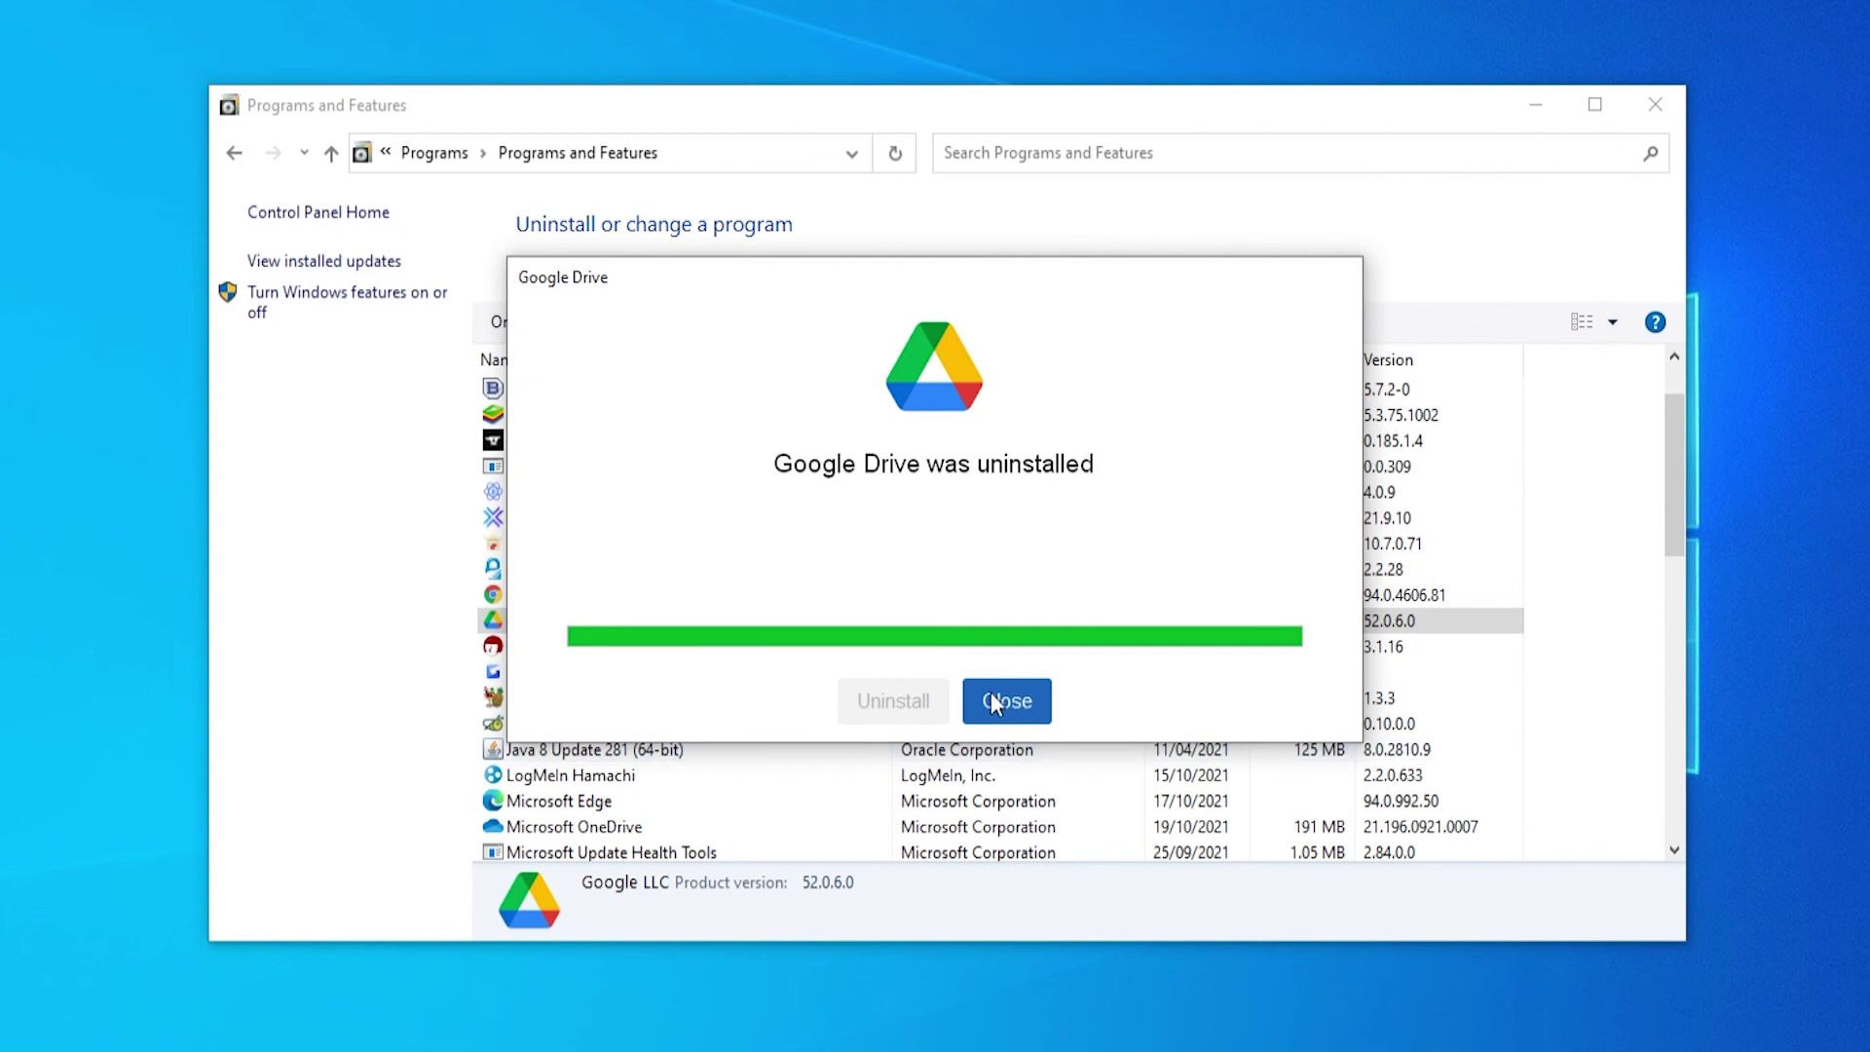
click(991, 701)
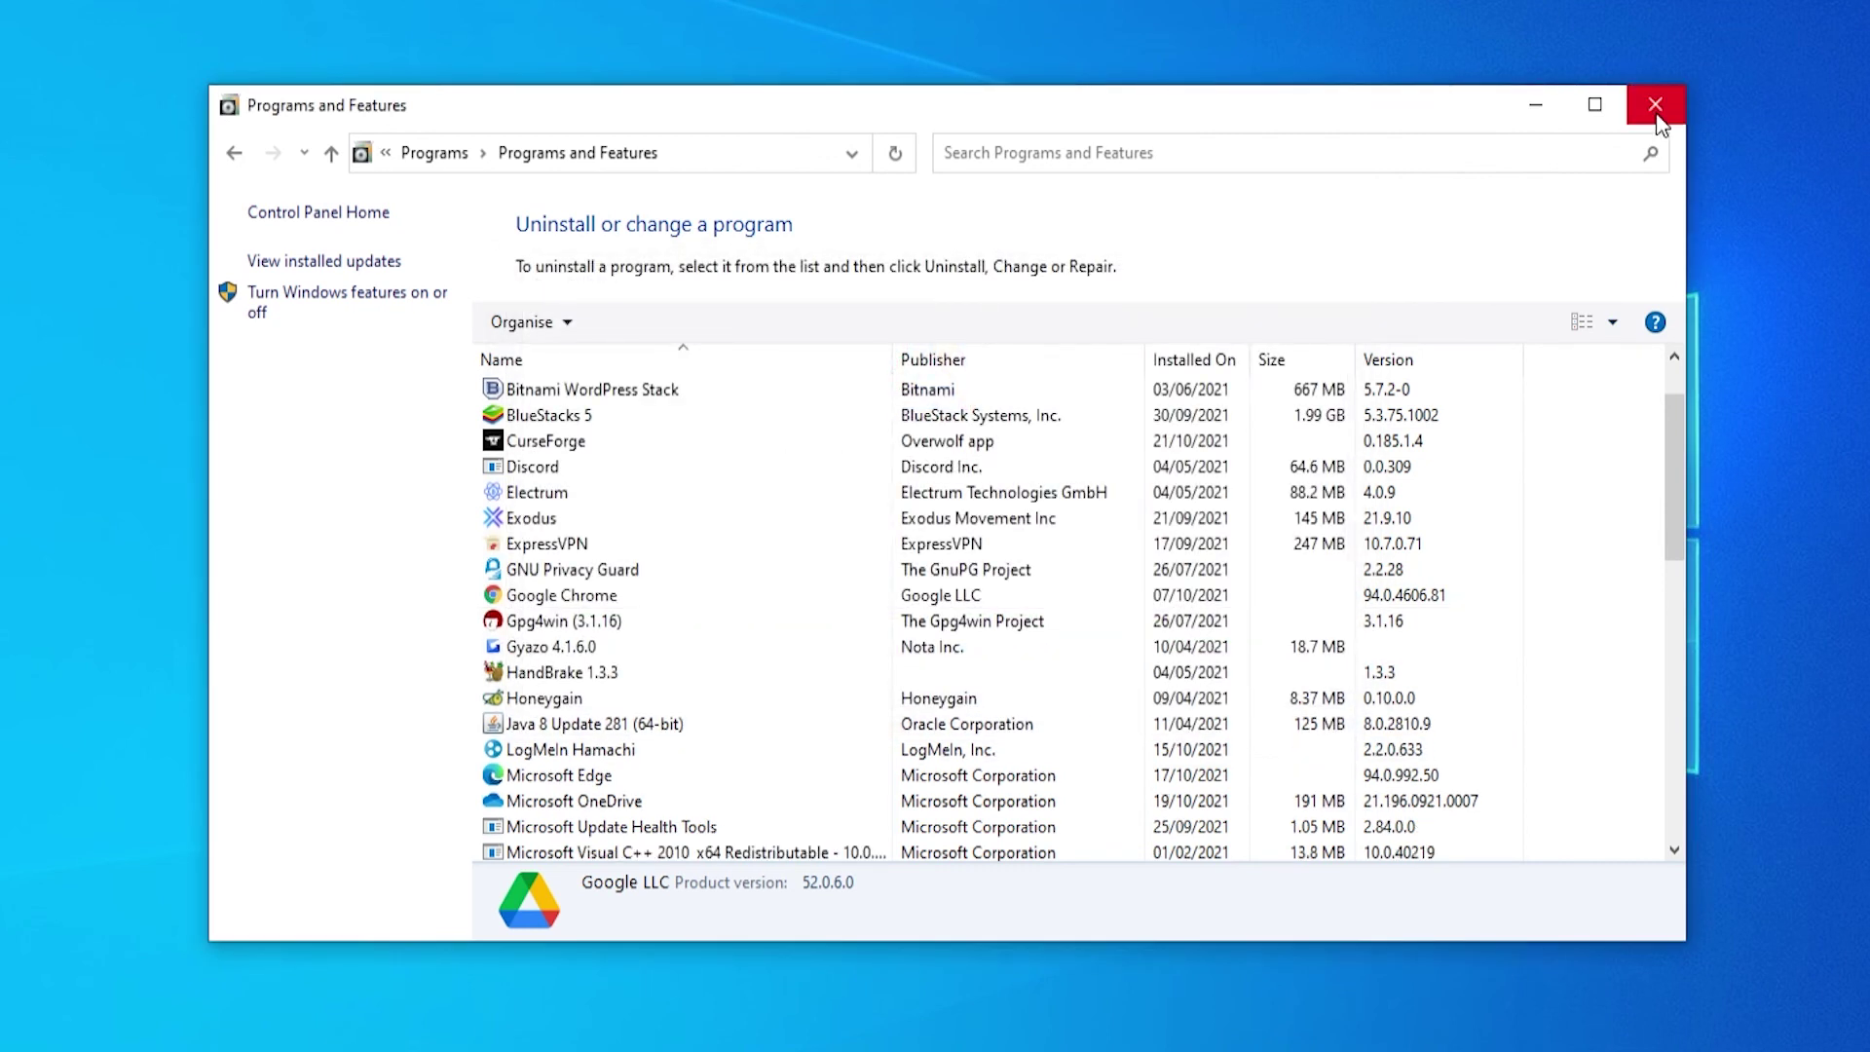